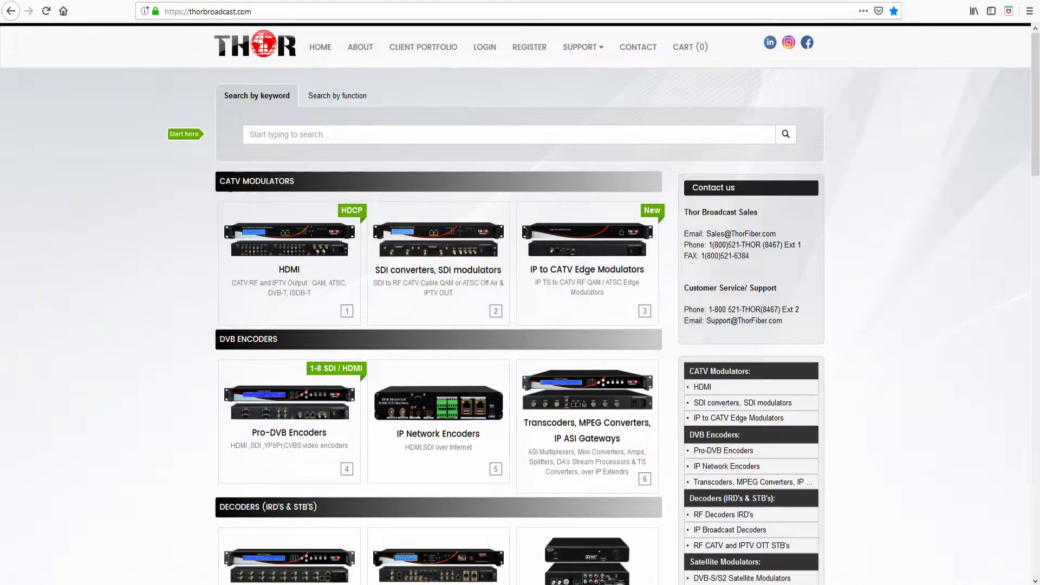
# Step: Open the 1 - 8 HDMI Digital RF Modulator CC page from the HDMI modulator listing
pyautogui.moveTo(218, 182); pyautogui.dragTo(302, 183)
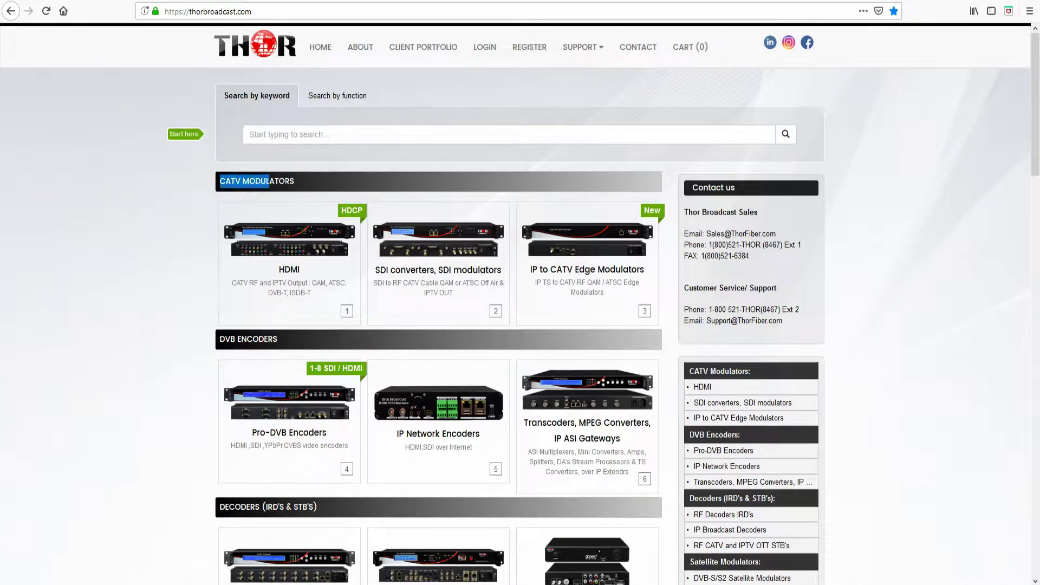
pyautogui.click(297, 246)
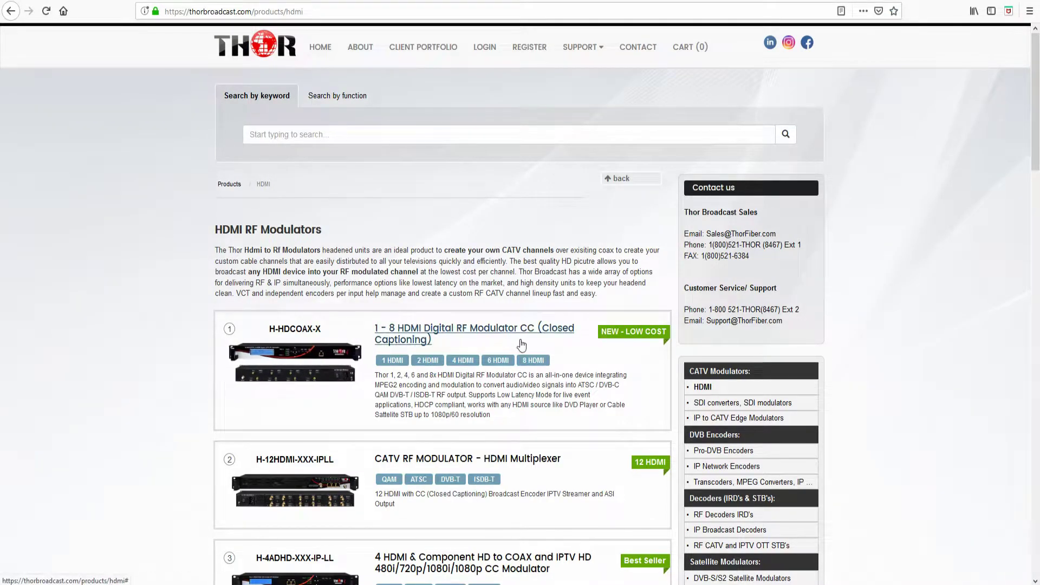
pyautogui.click(534, 360)
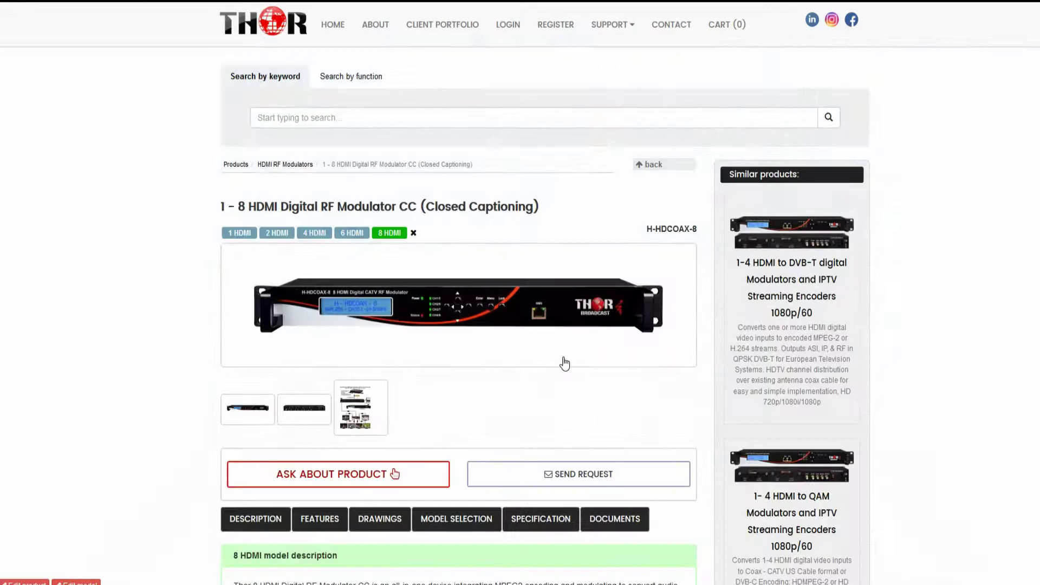
pyautogui.scroll(-3, 124, 341)
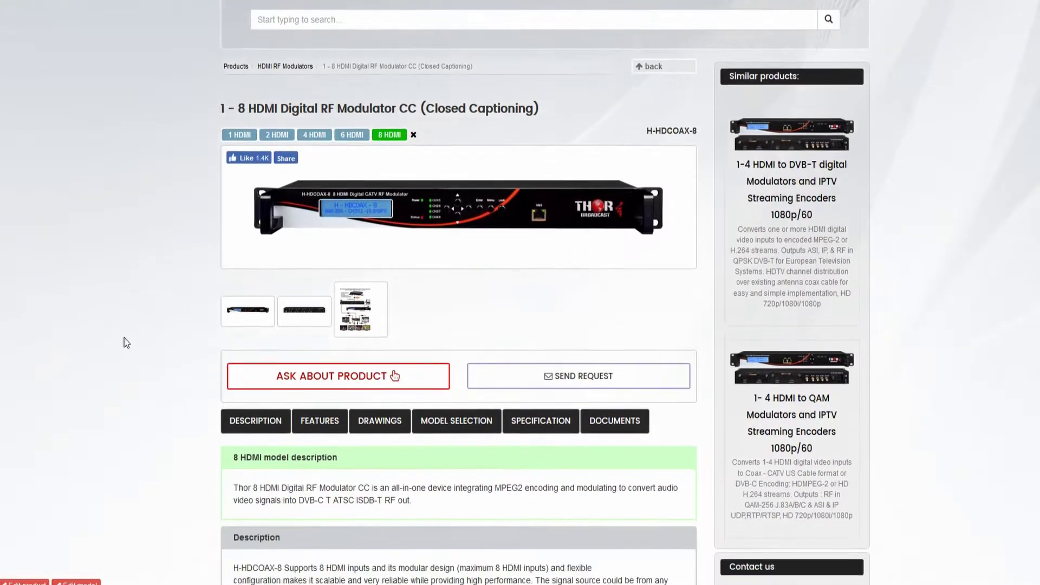
pyautogui.scroll(-3, 153, 342)
pyautogui.scroll(-2, 221, 422)
pyautogui.scroll(-3, 221, 422)
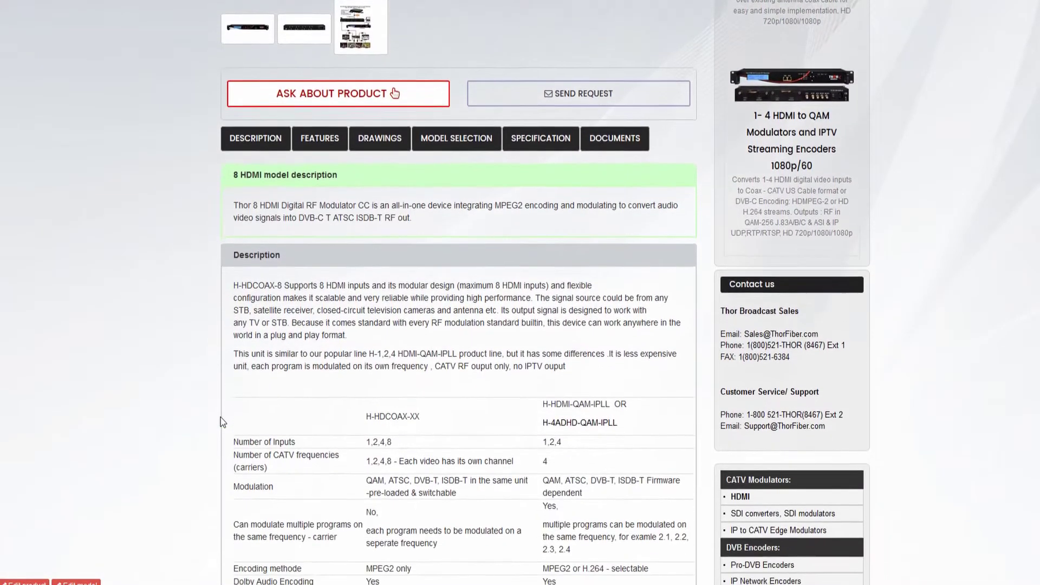
pyautogui.scroll(-2, 221, 422)
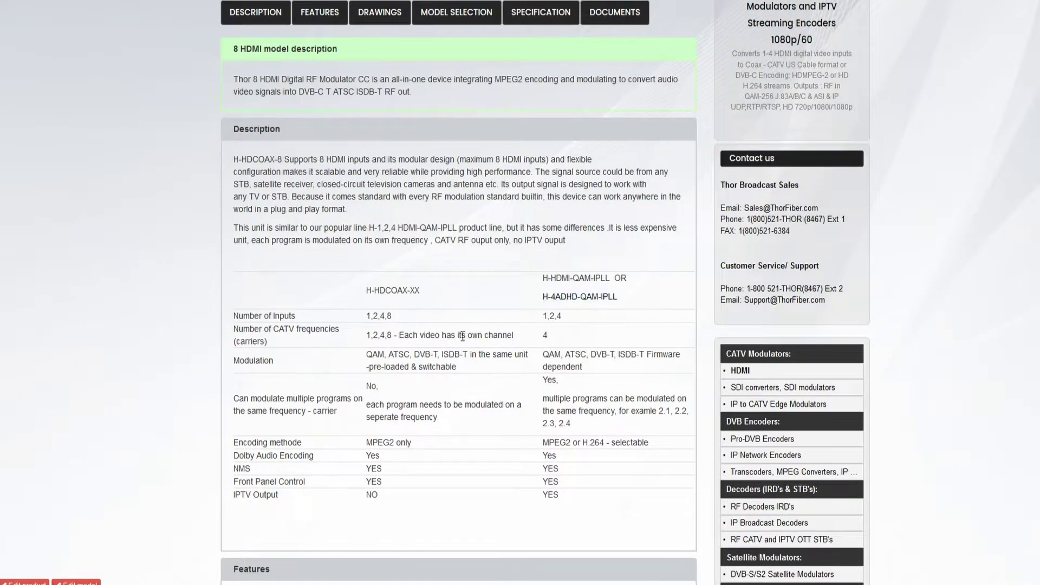
pyautogui.scroll(-3, 460, 336)
pyautogui.scroll(-3, 459, 336)
pyautogui.scroll(-2, 460, 336)
pyautogui.scroll(-2, 460, 337)
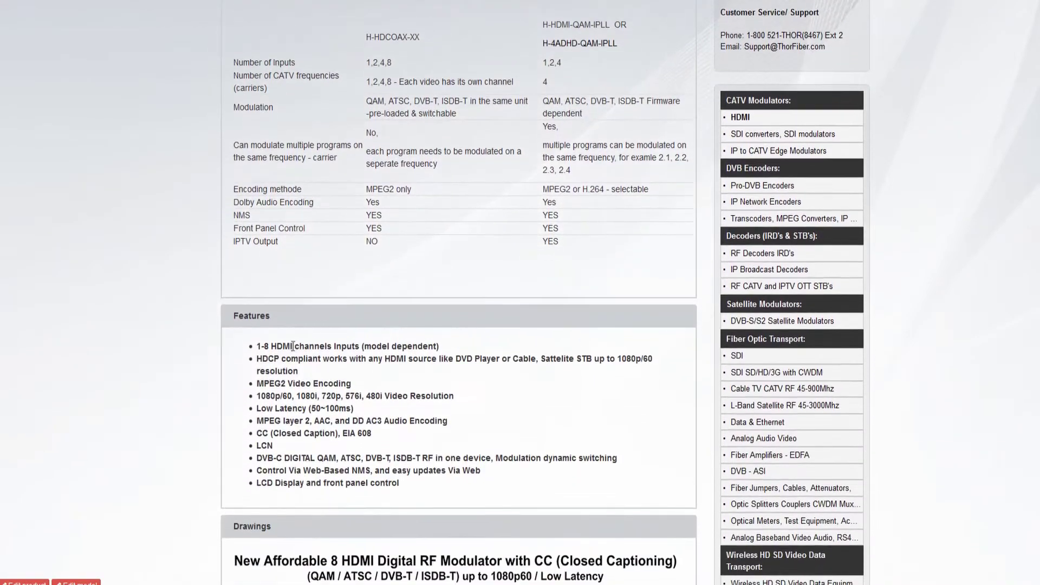
pyautogui.scroll(-2, 347, 404)
pyautogui.scroll(-2, 347, 405)
pyautogui.scroll(-2, 487, 390)
pyautogui.scroll(-2, 688, 383)
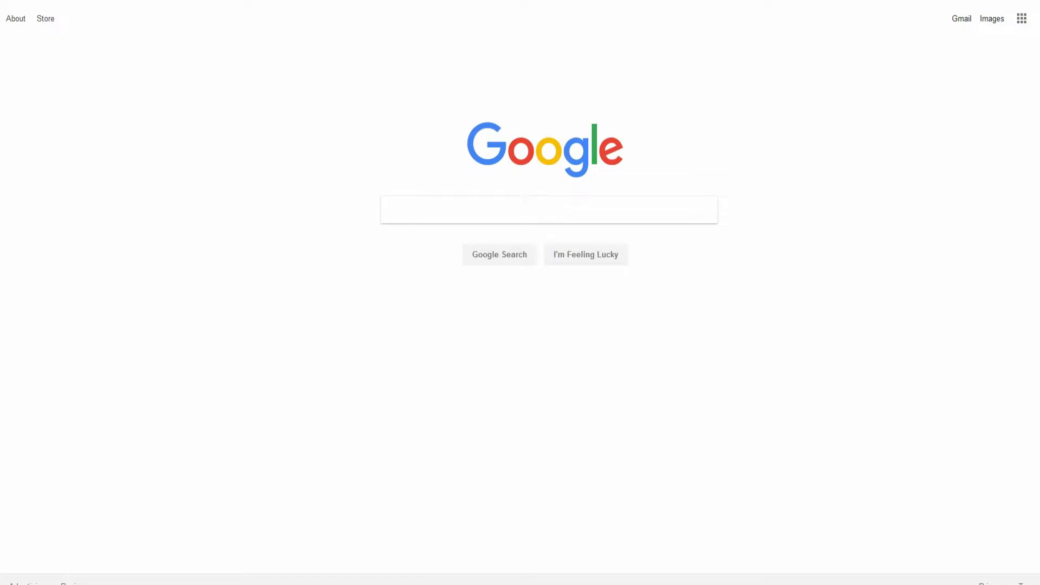
pyautogui.write('192.')
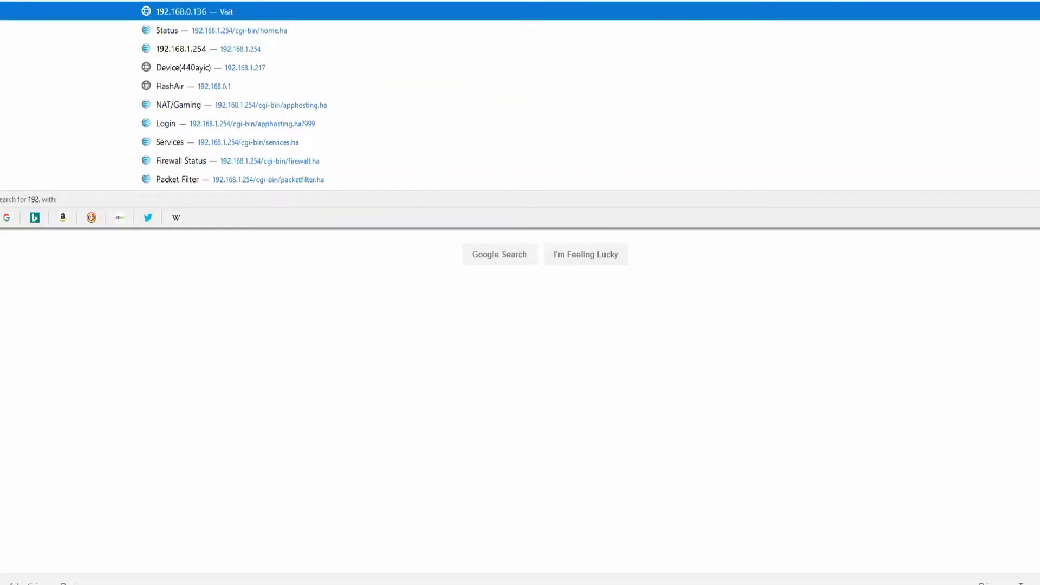
# Step: Load 192.168.0.136 and view the Channel 2 and Channel 8 encoding status
pyautogui.press('Return')
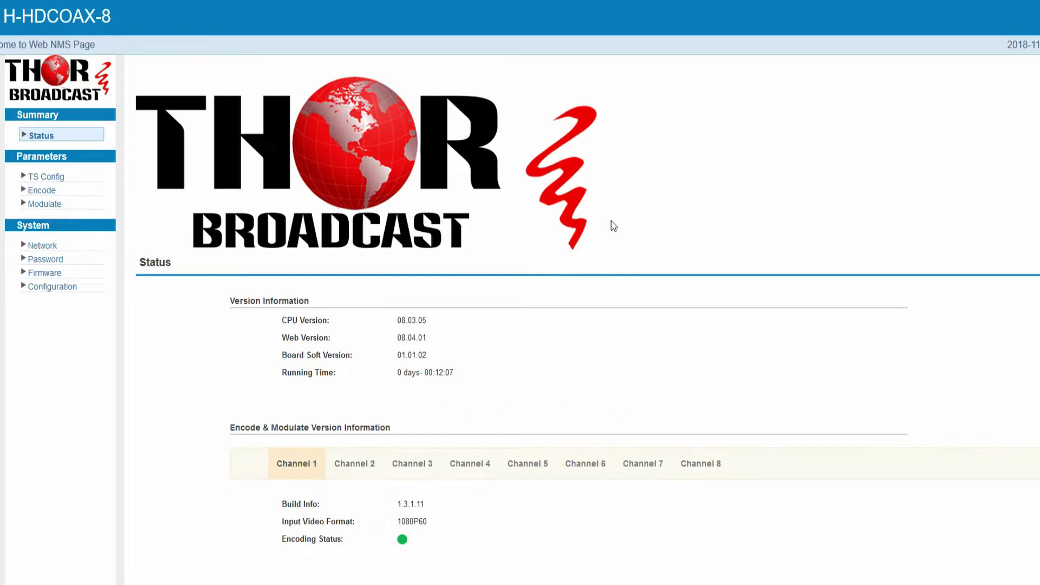
pyautogui.click(354, 463)
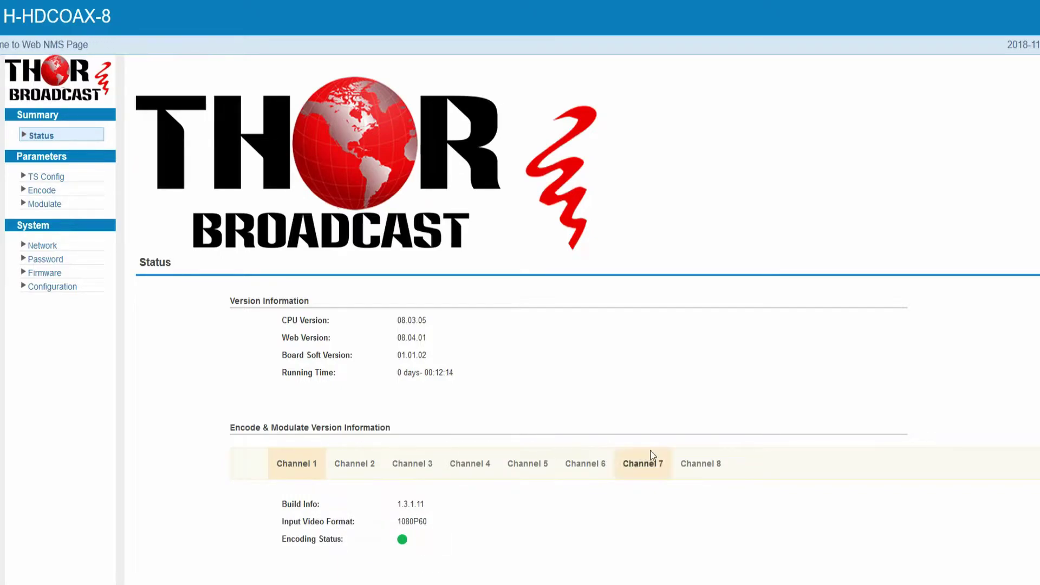
pyautogui.click(693, 459)
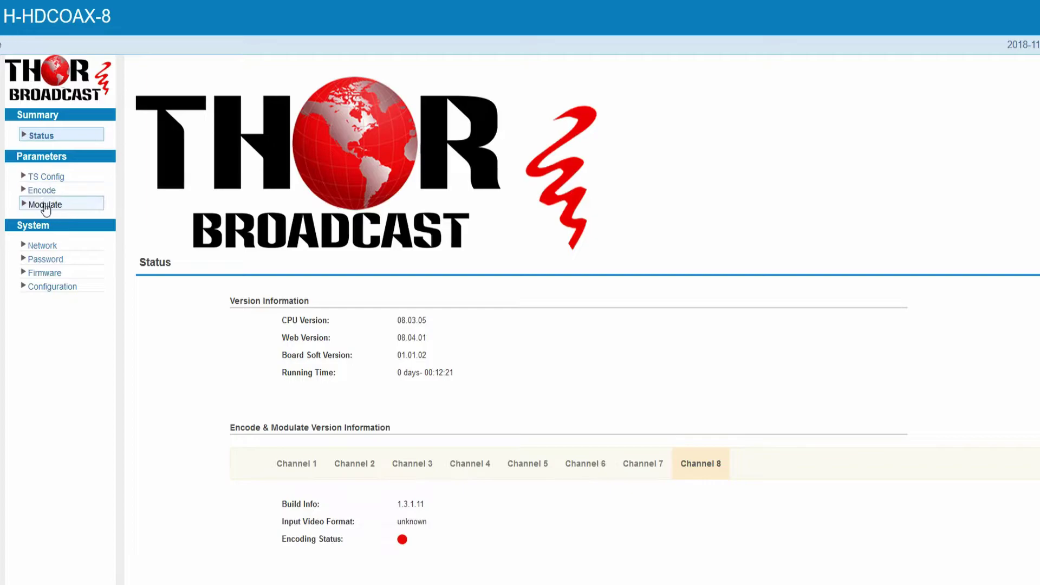
# Step: Open Modulate settings and view Channels 1–3 before returning to the all-channel table
pyautogui.click(46, 205)
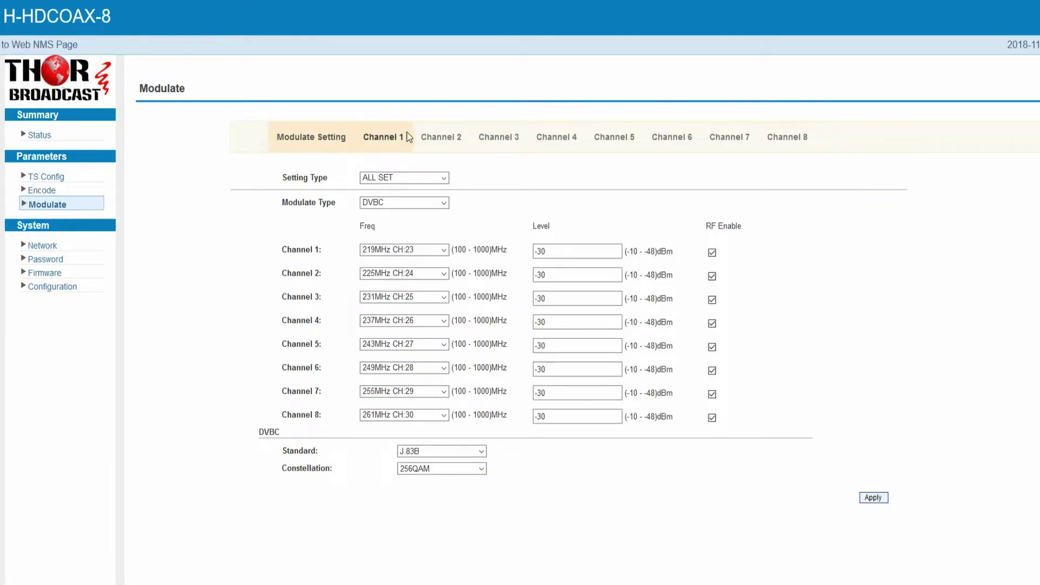
pyautogui.click(383, 136)
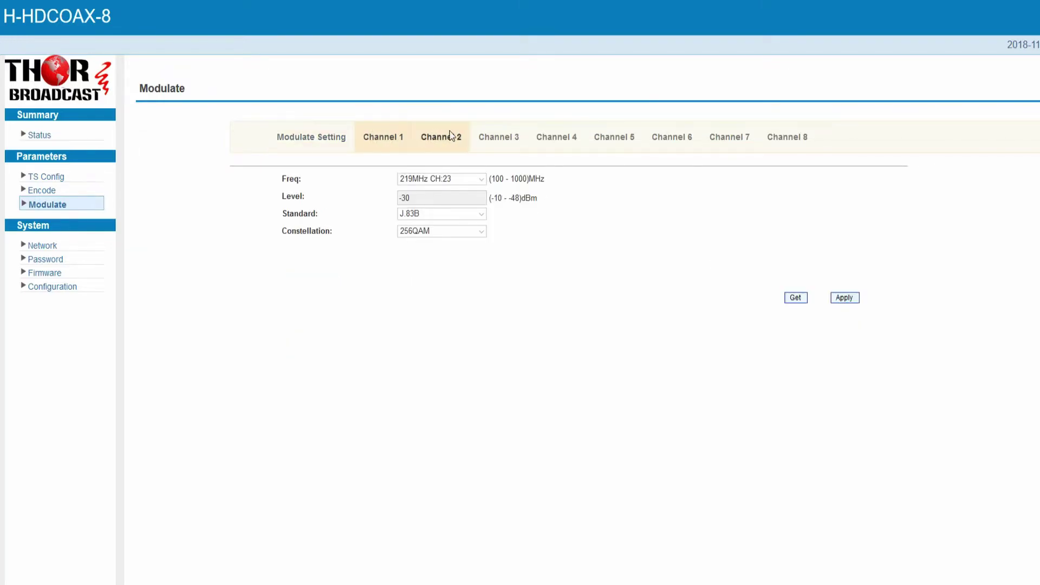
pyautogui.click(440, 136)
pyautogui.click(503, 136)
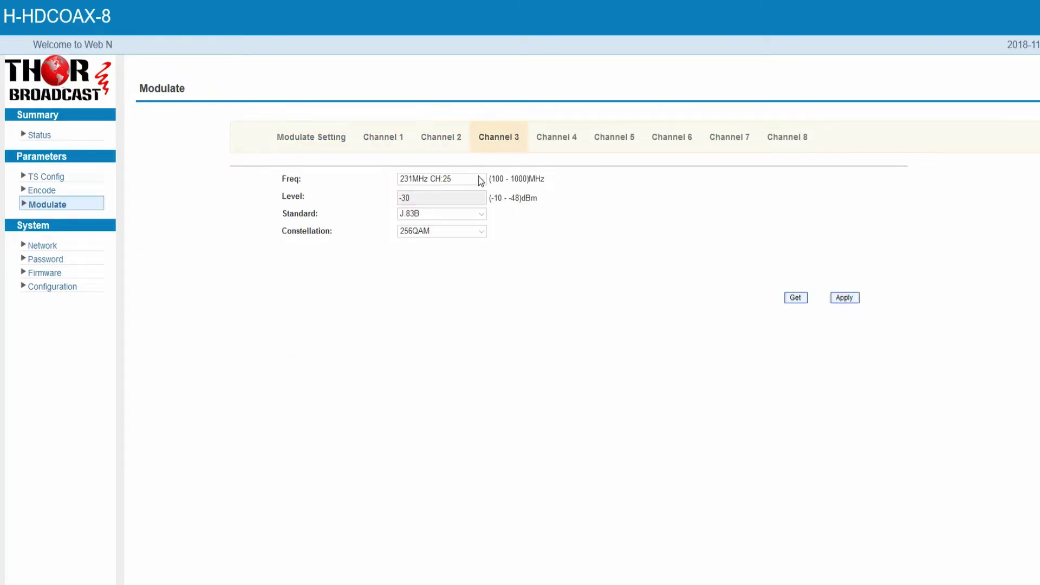
pyautogui.click(311, 137)
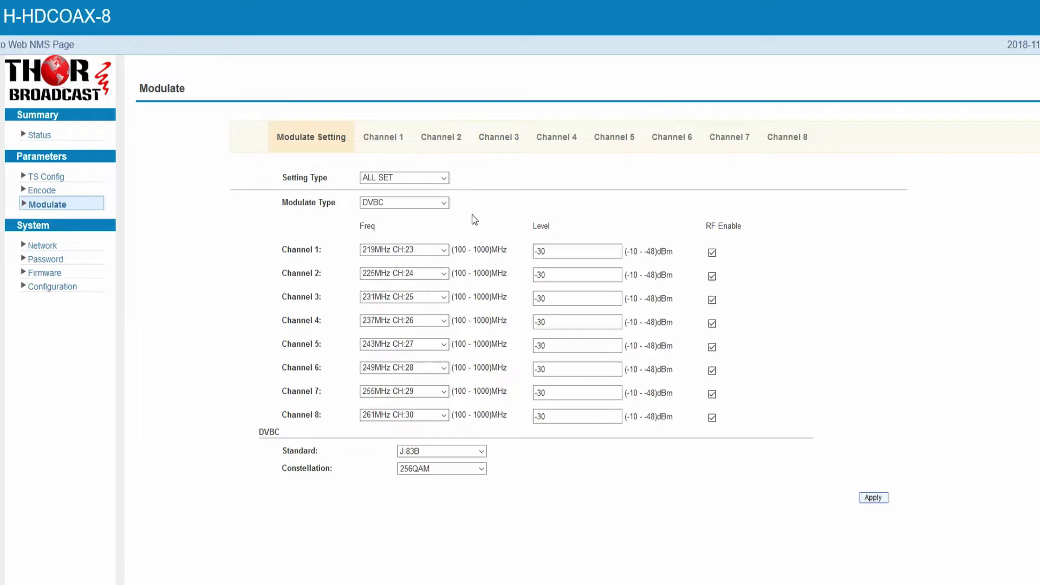
# Step: Inspect Channel 1's frequency list and output level without changing them
pyautogui.click(443, 251)
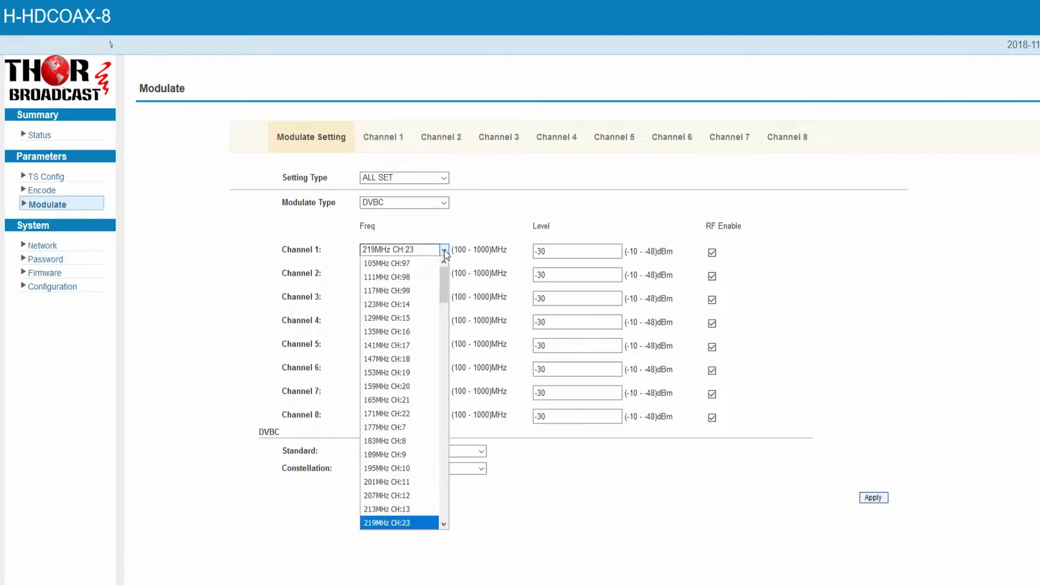
pyautogui.scroll(-5, 406, 349)
pyautogui.scroll(-5, 406, 366)
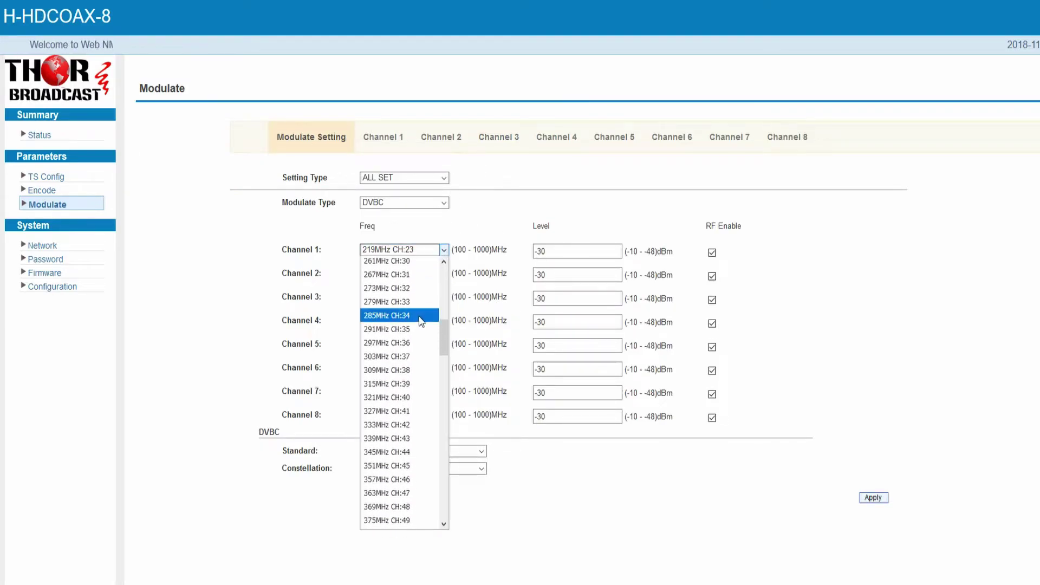
pyautogui.scroll(-5, 405, 382)
pyautogui.scroll(-3, 403, 397)
pyautogui.scroll(3, 404, 398)
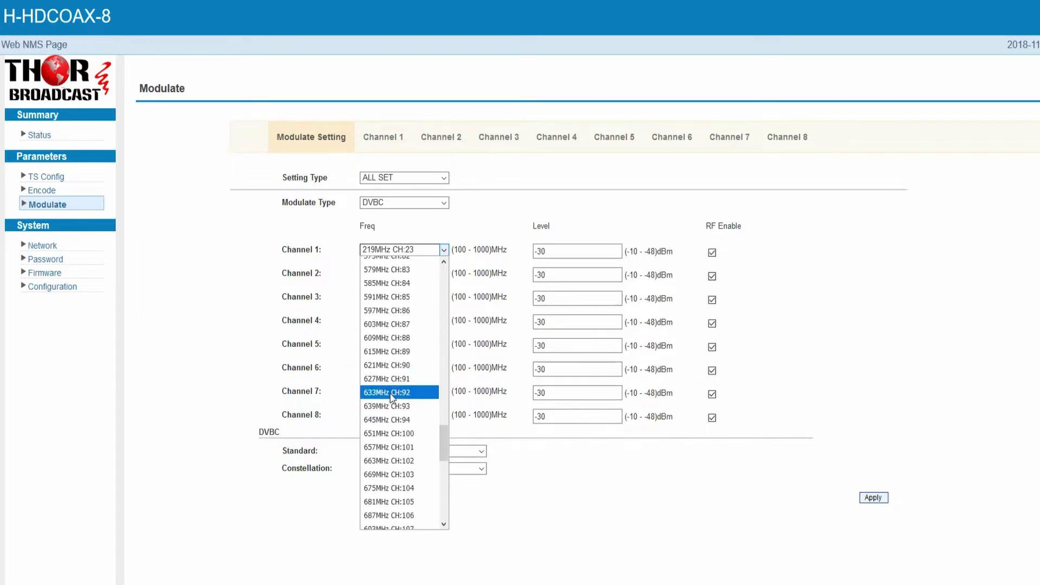
pyautogui.scroll(3, 402, 406)
pyautogui.scroll(3, 400, 416)
pyautogui.scroll(5, 398, 419)
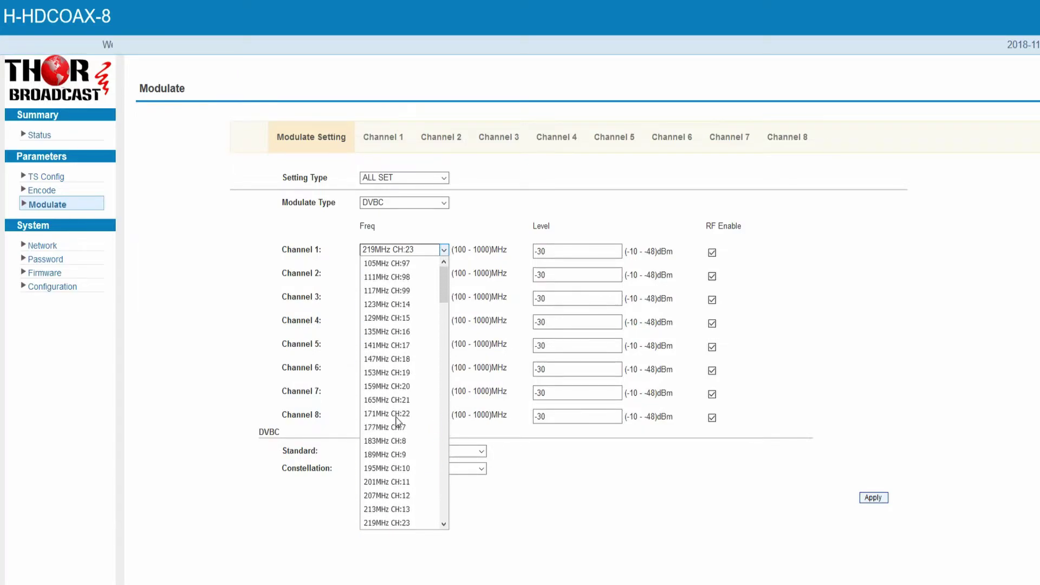
pyautogui.click(496, 236)
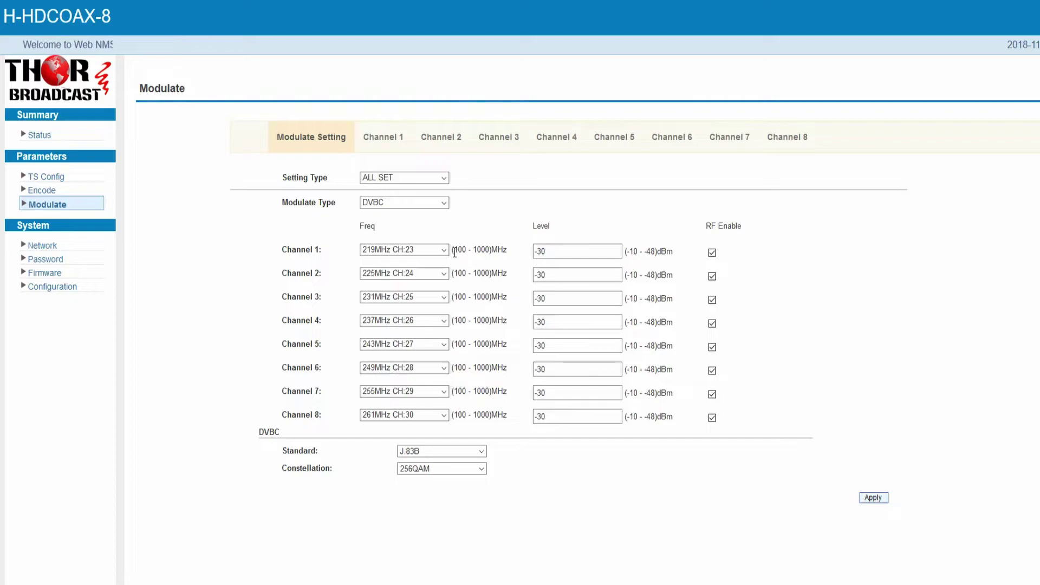
pyautogui.moveTo(454, 250); pyautogui.dragTo(492, 250)
pyautogui.click(507, 250)
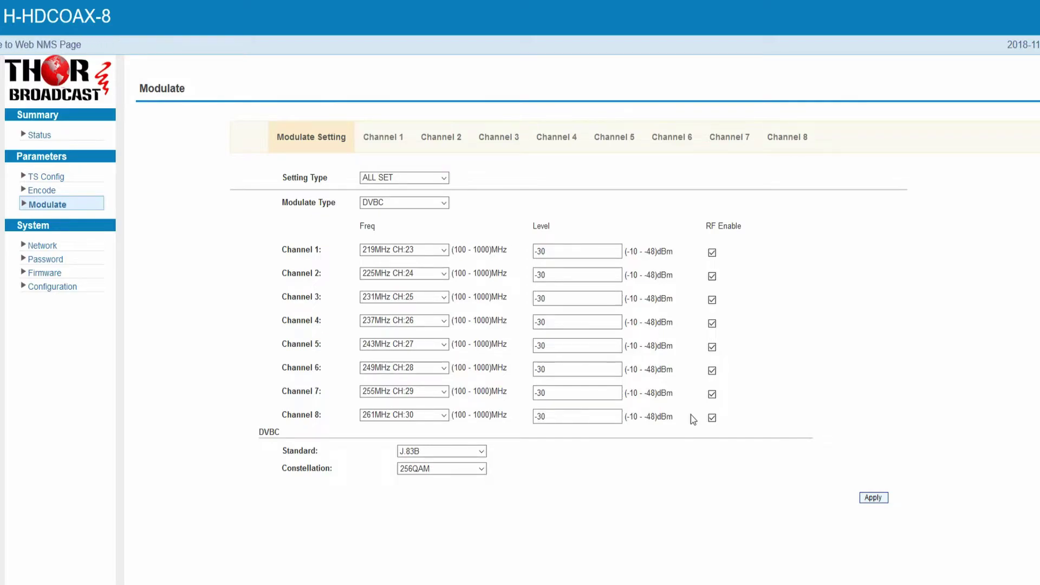
pyautogui.click(582, 251)
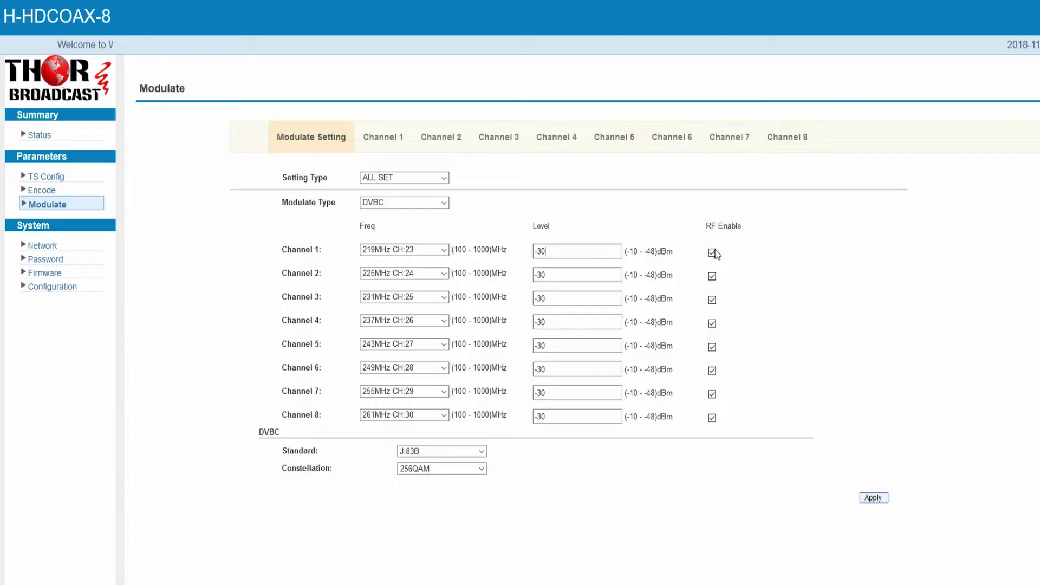
# Step: Disable RF output on Channels 8, 7, 6 and 5
pyautogui.click(712, 416)
pyautogui.click(712, 393)
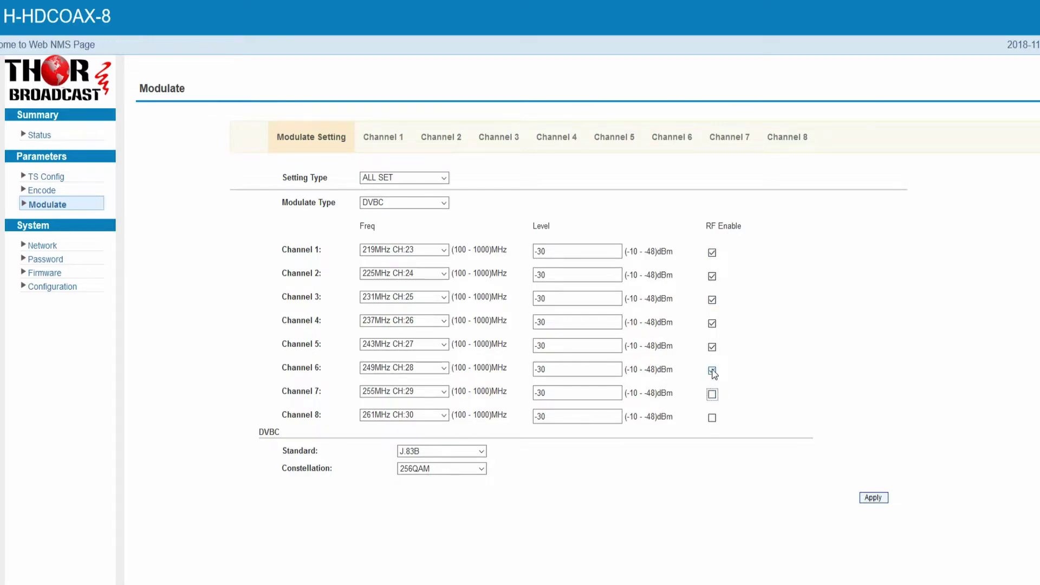
pyautogui.click(712, 369)
pyautogui.click(711, 345)
# Step: Set Channel 1 to 105MHz CH:97 and apply the modulation settings
pyautogui.click(442, 249)
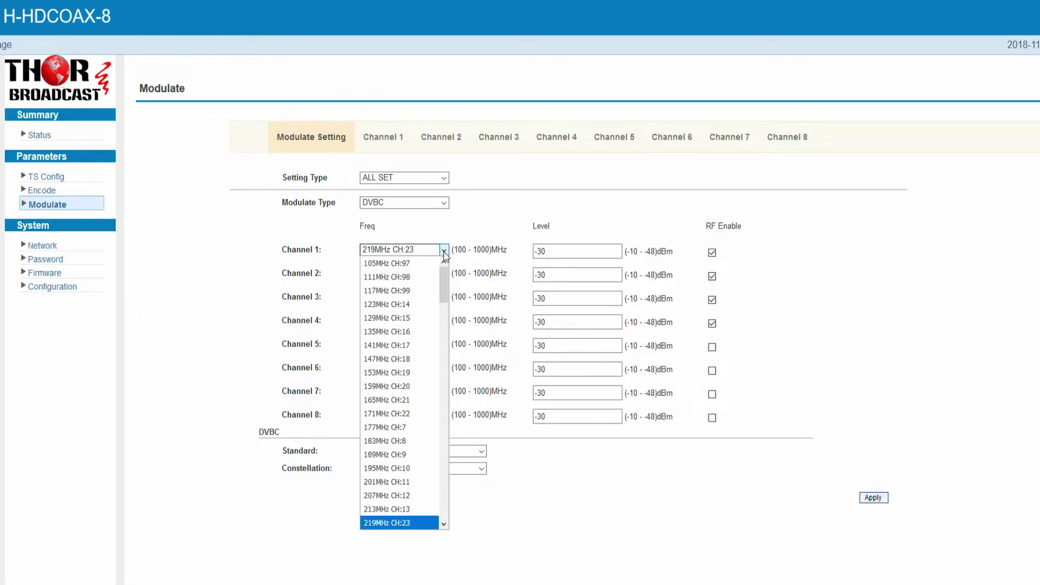
pyautogui.click(422, 264)
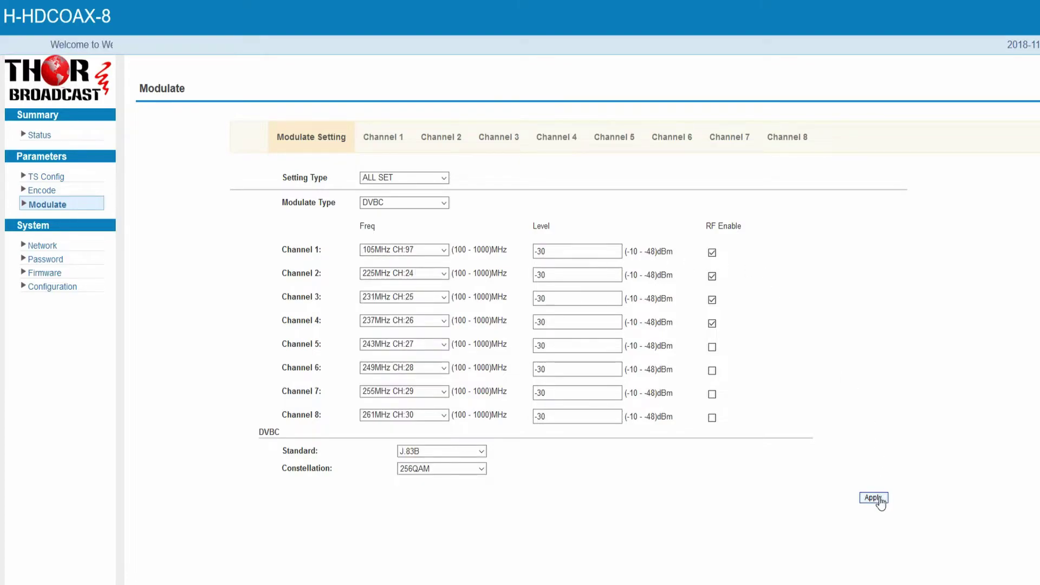
pyautogui.click(873, 498)
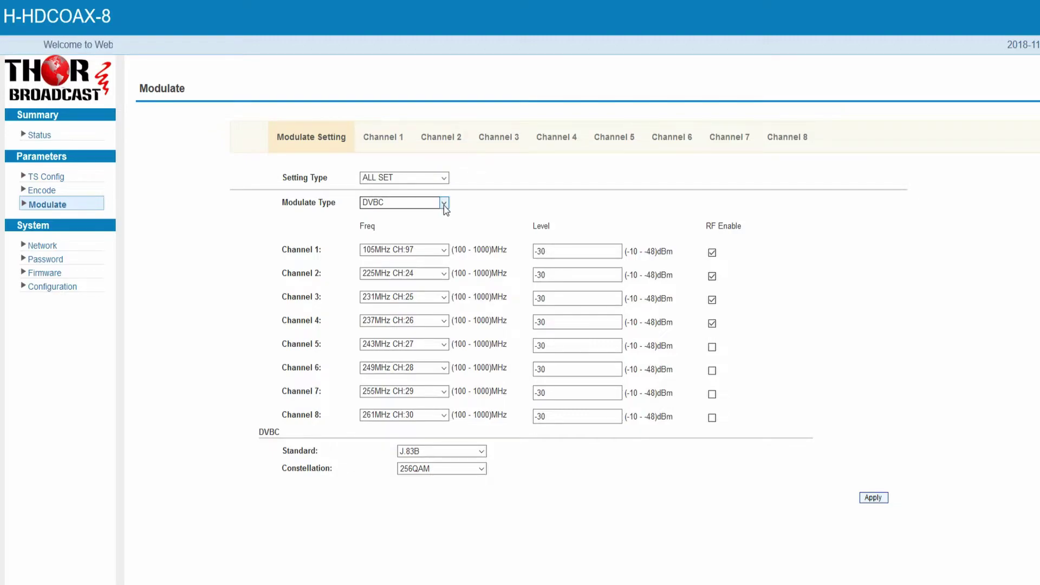
# Step: Try ATSC-T as the modulation type, then switch back to DVBC
pyautogui.click(443, 203)
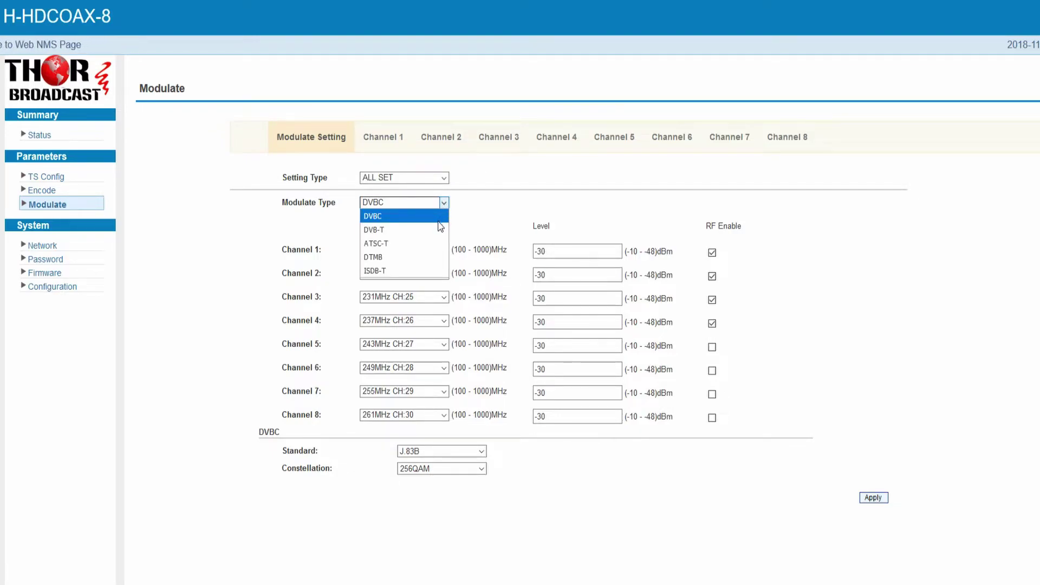
pyautogui.click(425, 245)
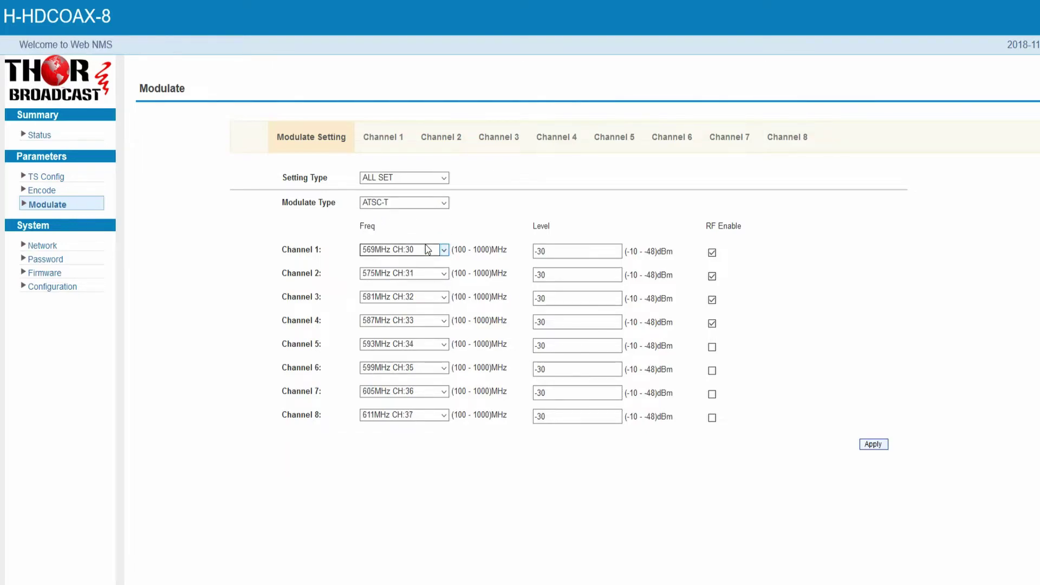
pyautogui.click(444, 203)
pyautogui.click(437, 217)
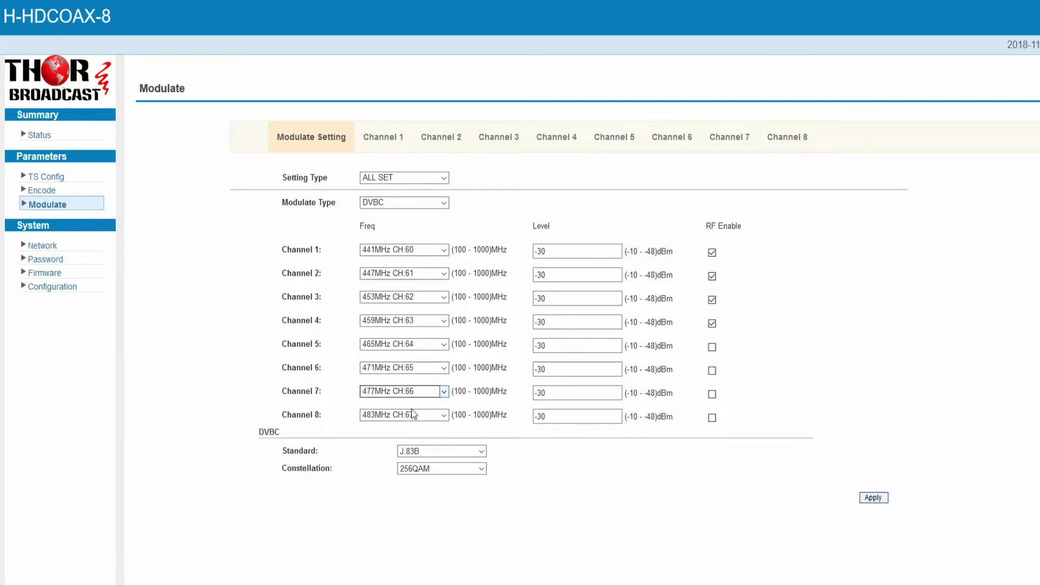
# Step: Check the standard and constellation dropdowns, keeping J.83B and 256QAM
pyautogui.click(482, 452)
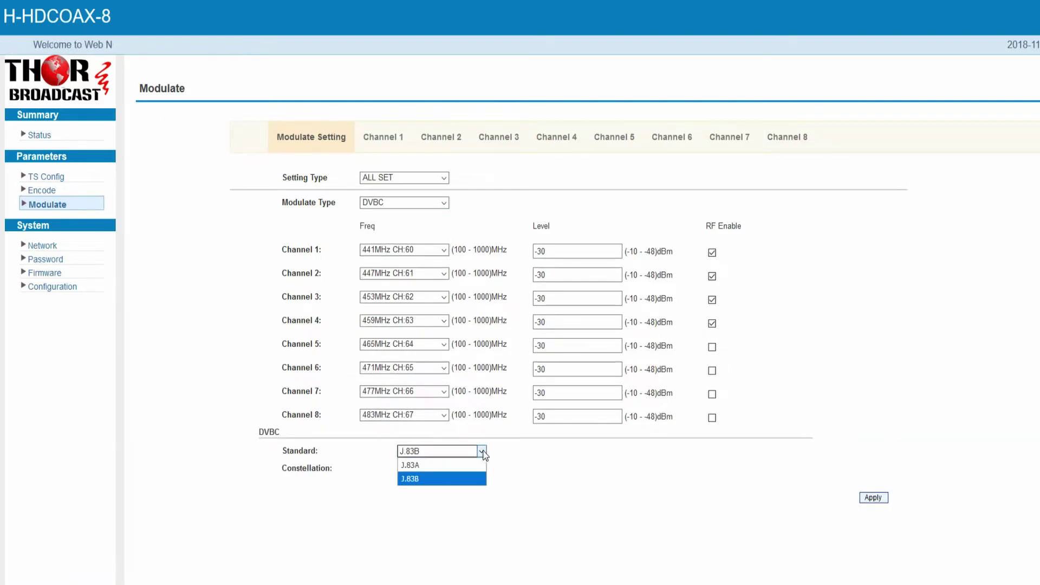
pyautogui.click(482, 452)
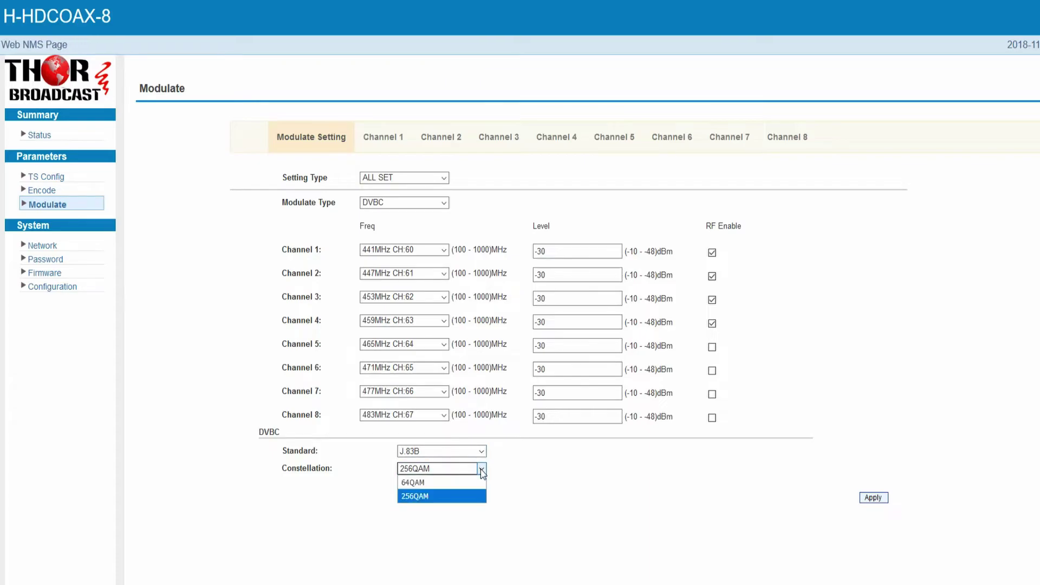
pyautogui.click(470, 497)
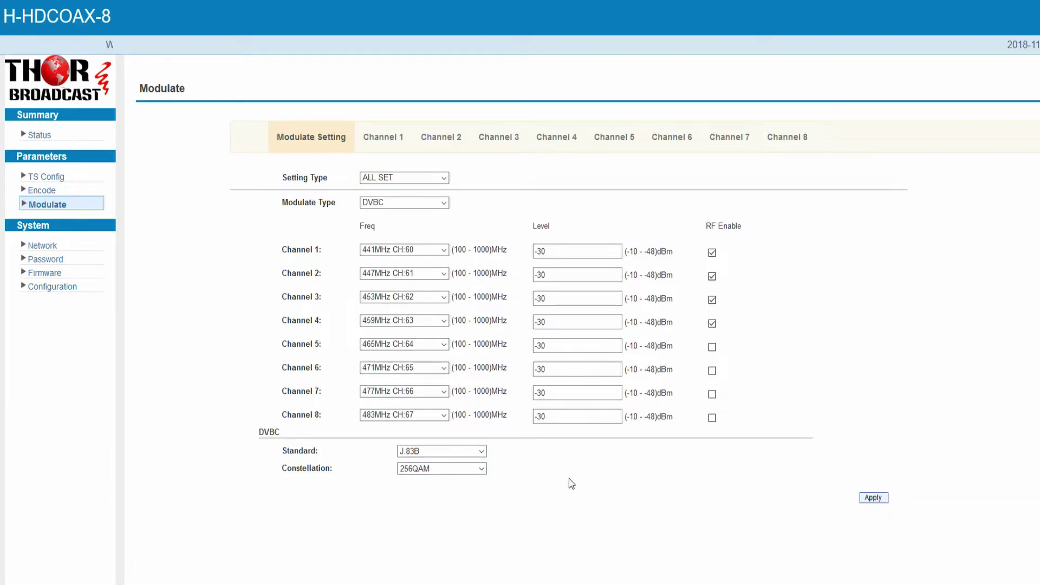
# Step: Apply Channel 1 encode settings: 10 Mbps video bit rate, latency 50, AC3 audio
pyautogui.click(42, 190)
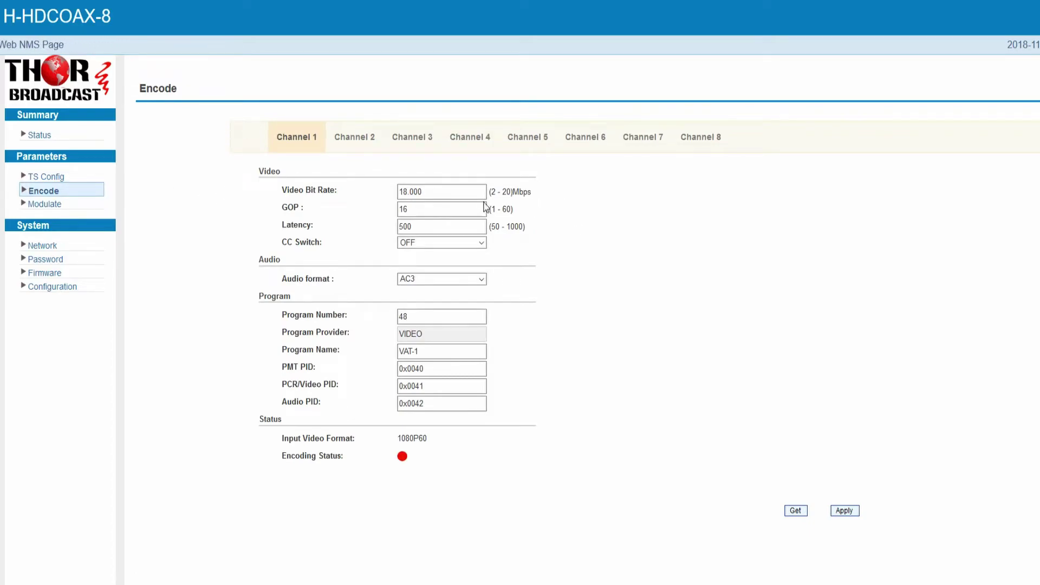
pyautogui.moveTo(455, 192); pyautogui.dragTo(376, 195)
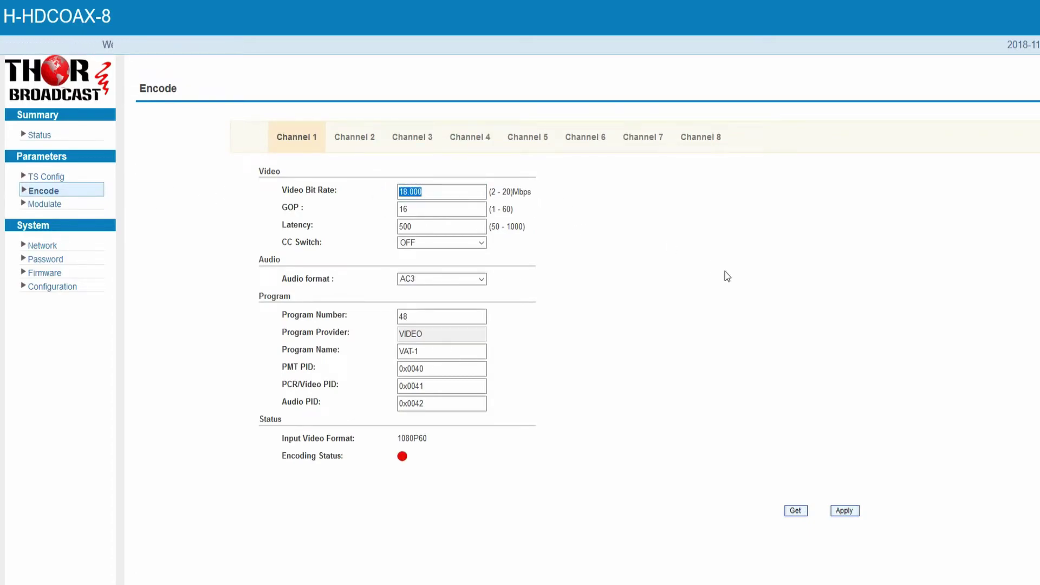
pyautogui.write('10')
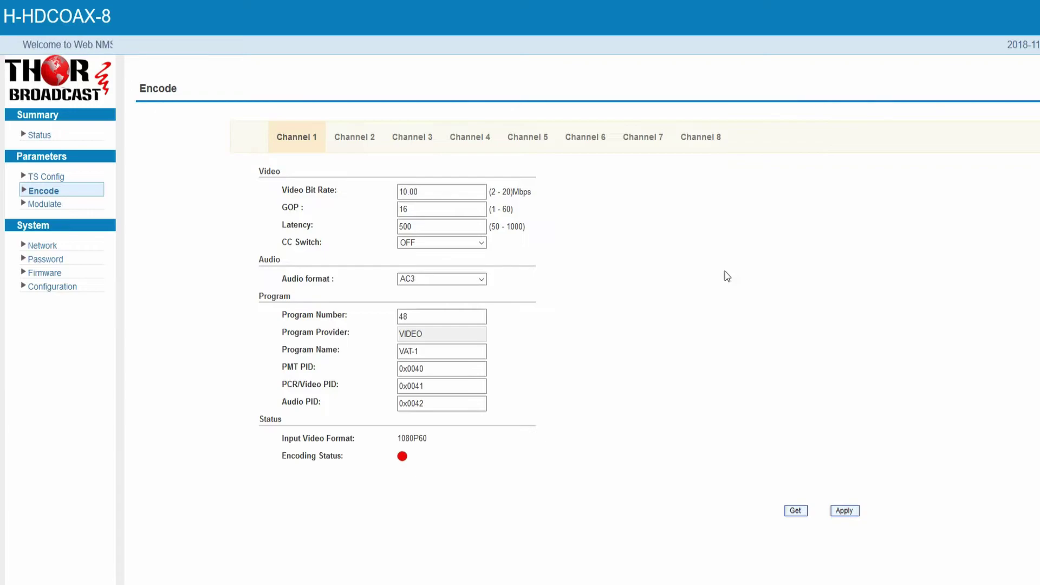
pyautogui.click(445, 230)
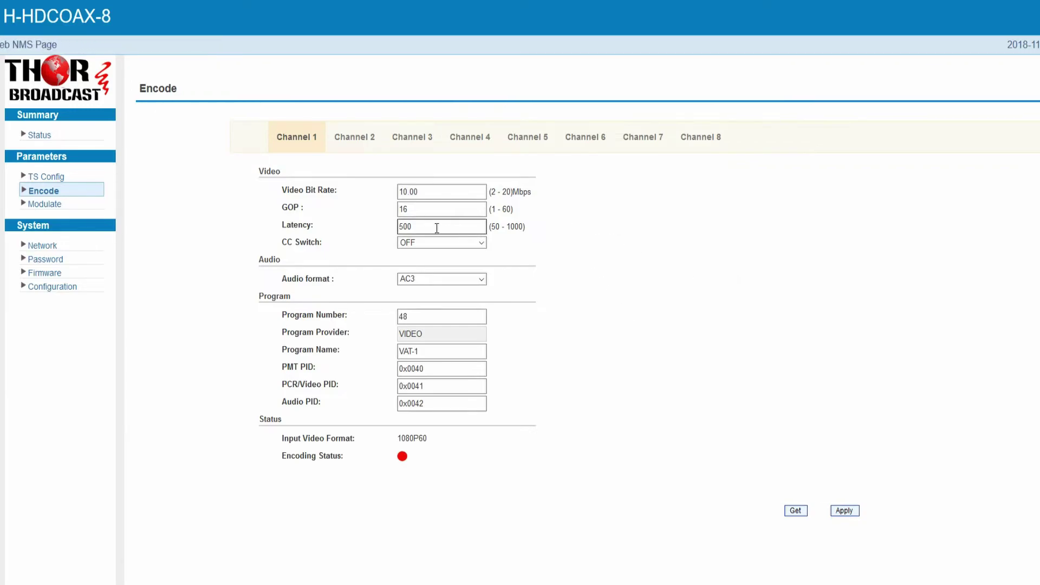
pyautogui.moveTo(436, 227); pyautogui.dragTo(364, 232)
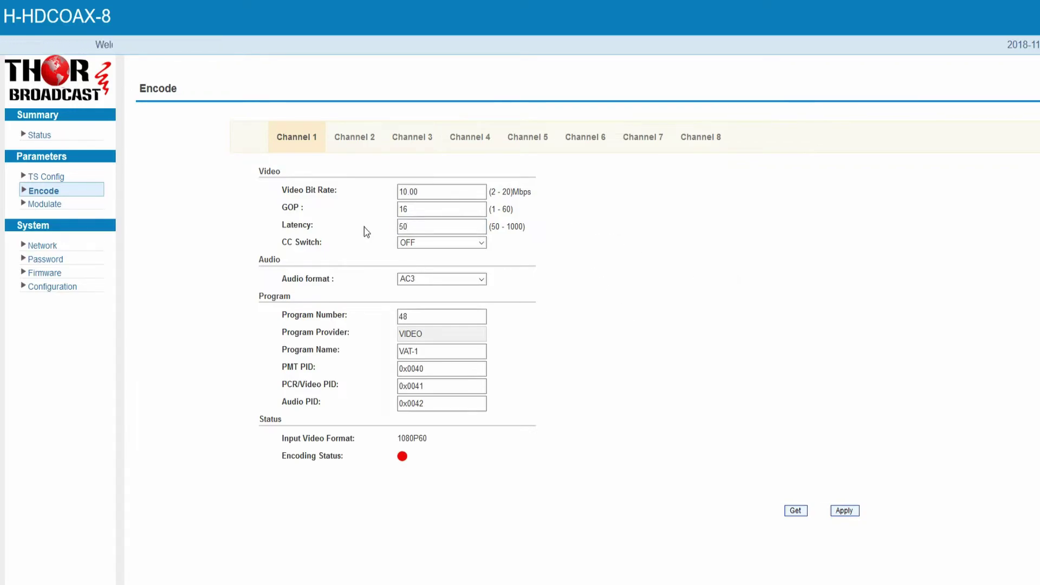
pyautogui.click(482, 279)
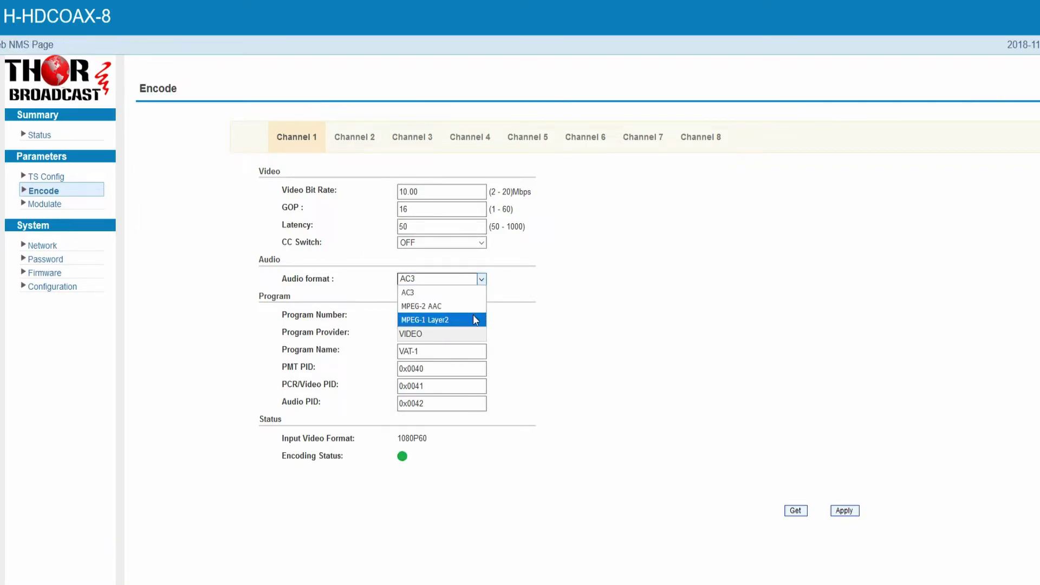
pyautogui.click(588, 337)
pyautogui.moveTo(439, 317); pyautogui.dragTo(372, 316)
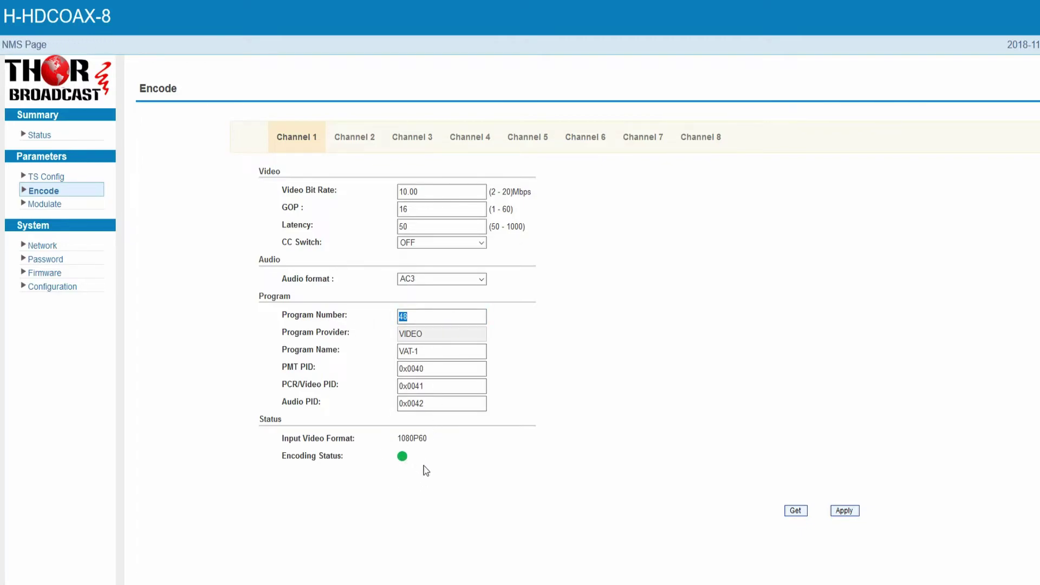
pyautogui.click(845, 510)
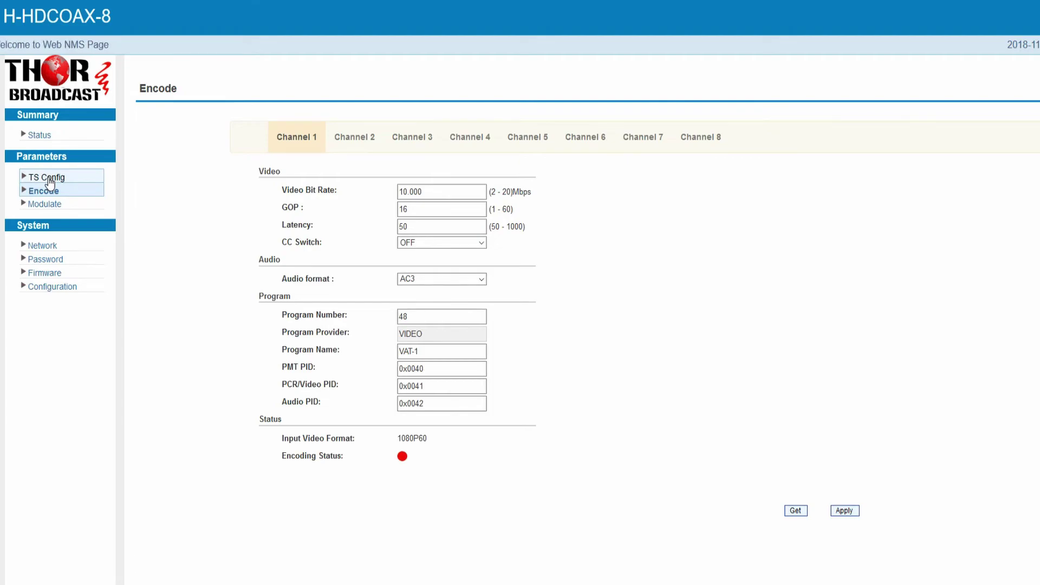
# Step: Open TS Config and select Channel 1's Minor Channel field (major 23, minor 1)
pyautogui.click(47, 177)
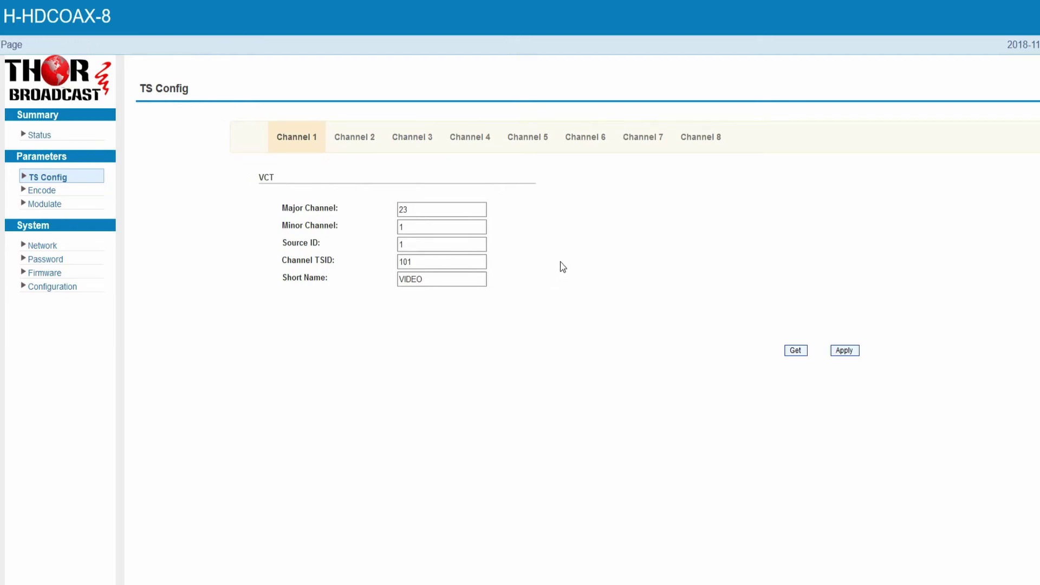
pyautogui.click(424, 226)
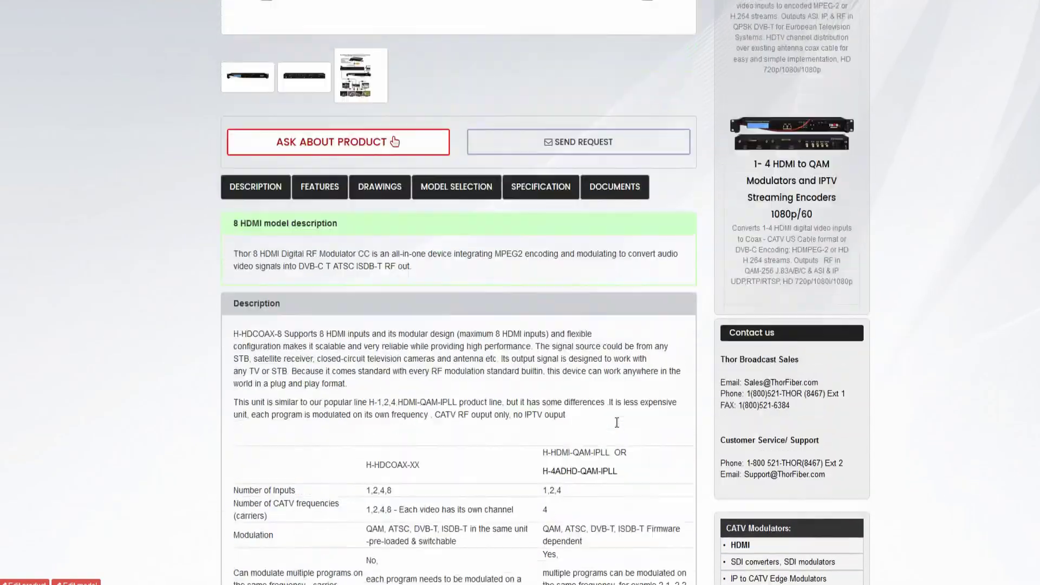
pyautogui.scroll(4, 616, 421)
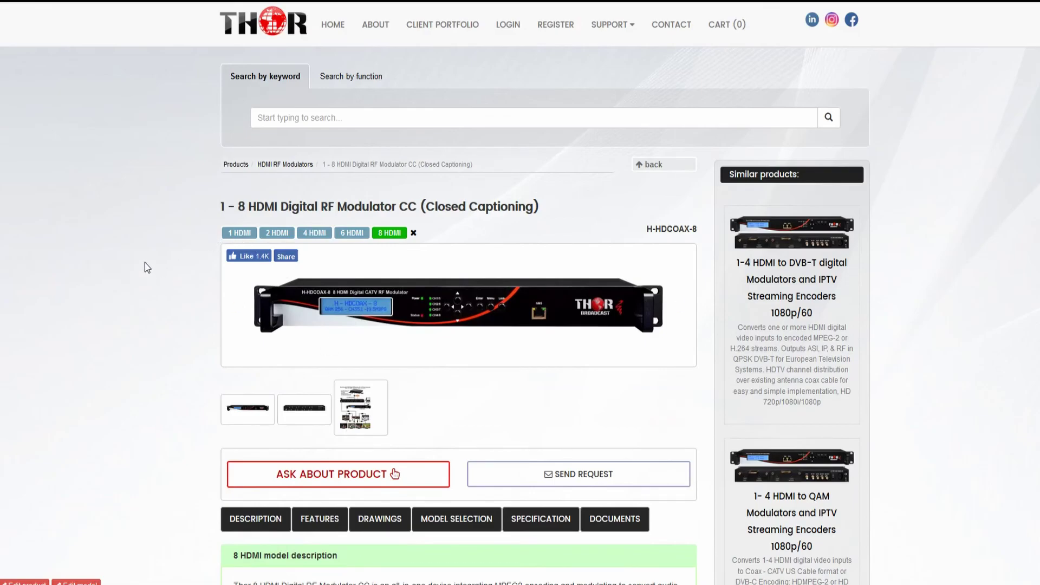
# Step: Return to the product page top and highlight the H-HDCOAX-8 title
pyautogui.moveTo(178, 189); pyautogui.dragTo(244, 203)
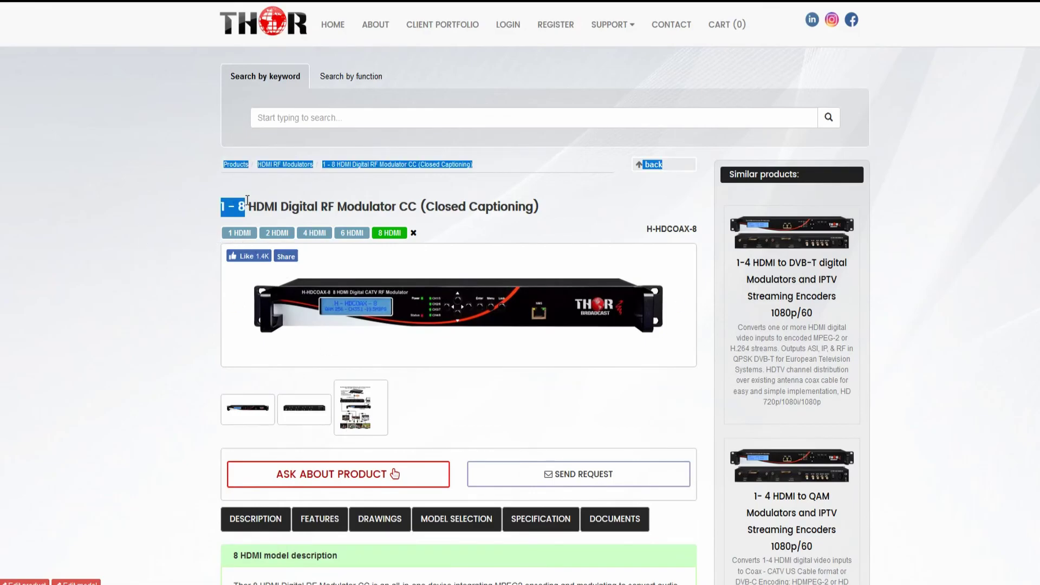